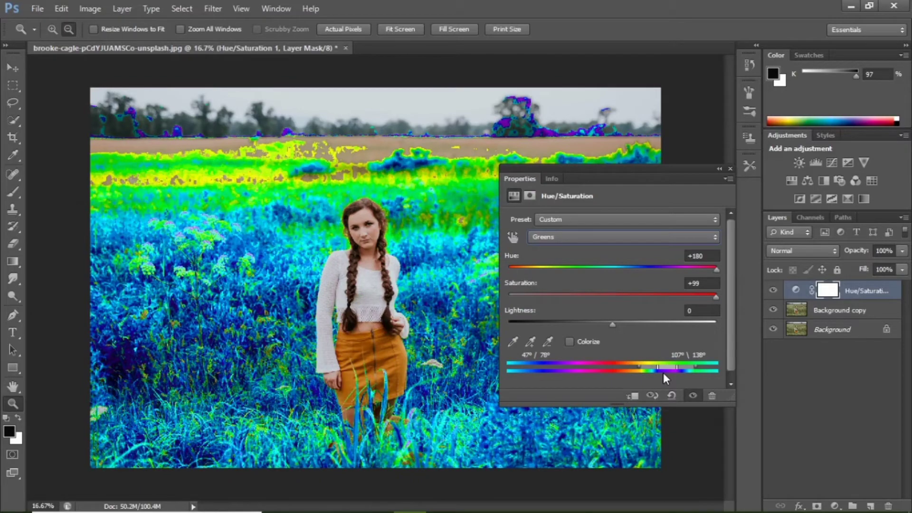
Shift the first Hue/Saturation layer's colour range to 27°/57°–87°\118°, with hue +32 and saturation +63.
drag(663, 373, 654, 368)
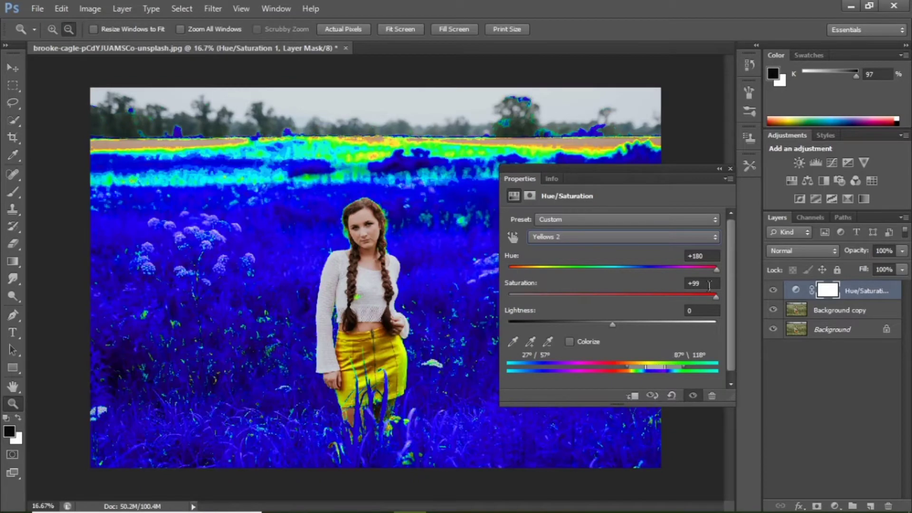
key(ctrl+z)
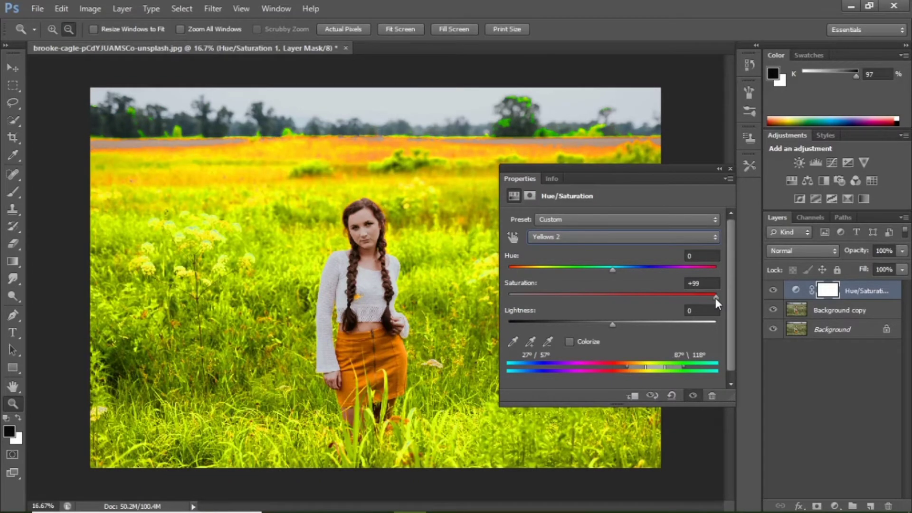
drag(716, 298, 673, 297)
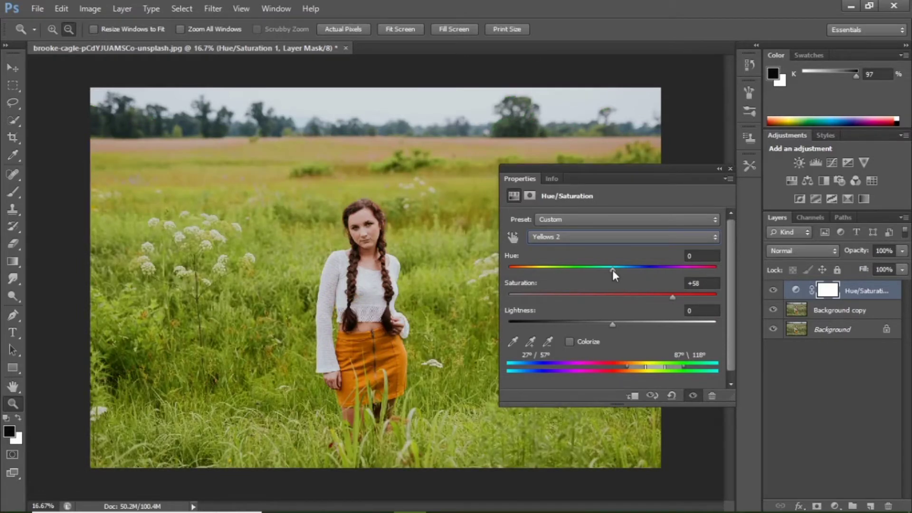
drag(613, 270, 642, 269)
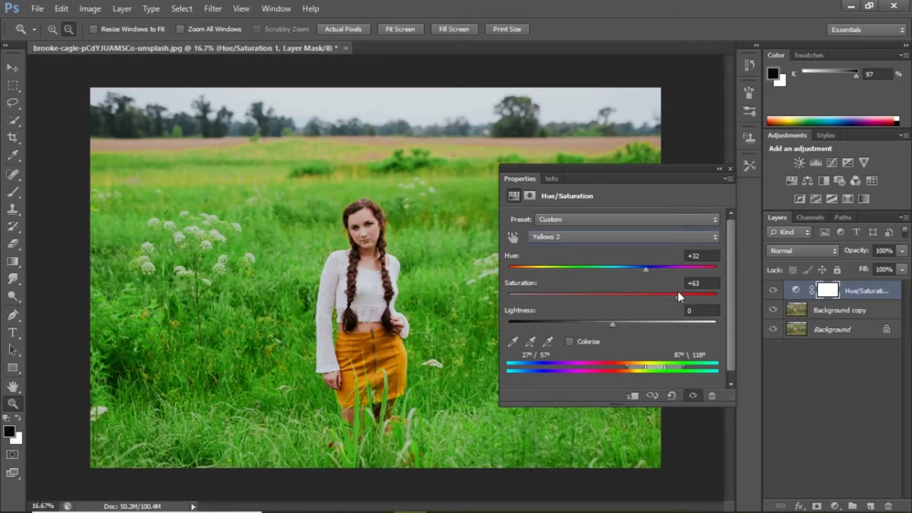
click(733, 168)
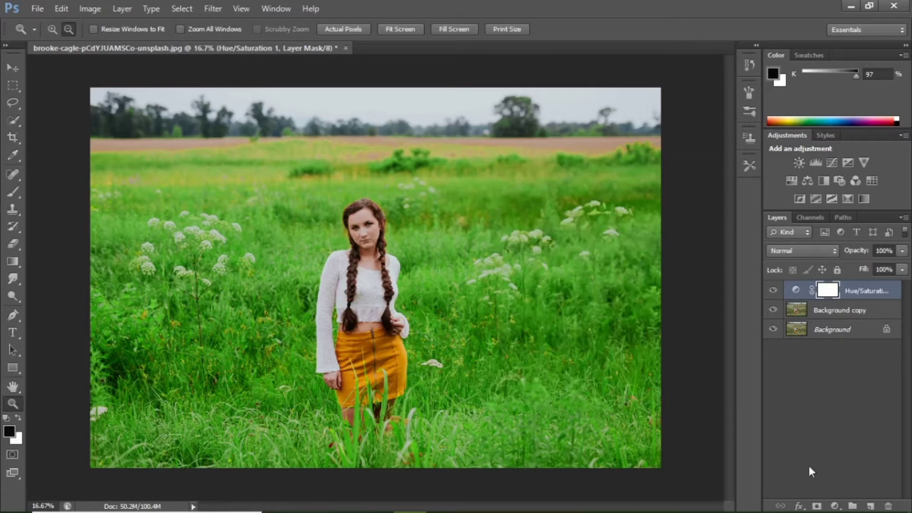
Add a second Hue/Saturation adjustment layer, target the Reds by sampling the woman's hair, and set their saturation to +21.
click(835, 506)
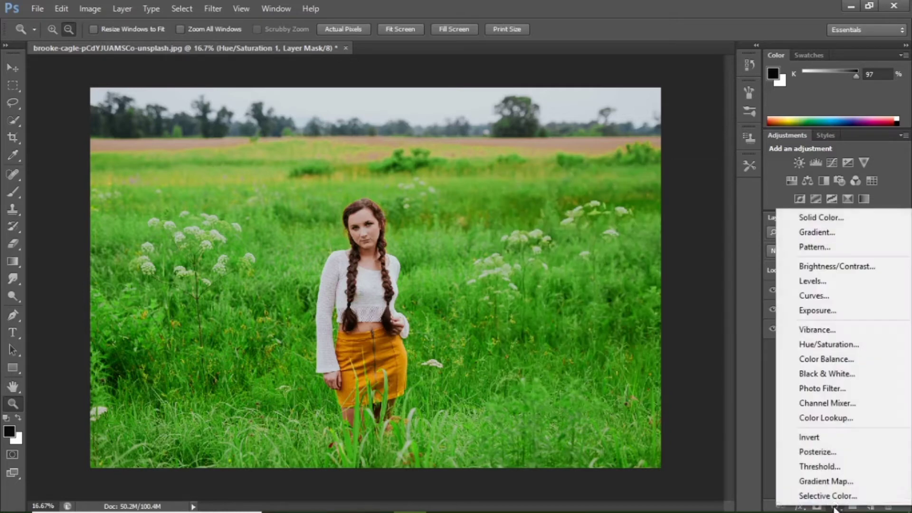
click(825, 345)
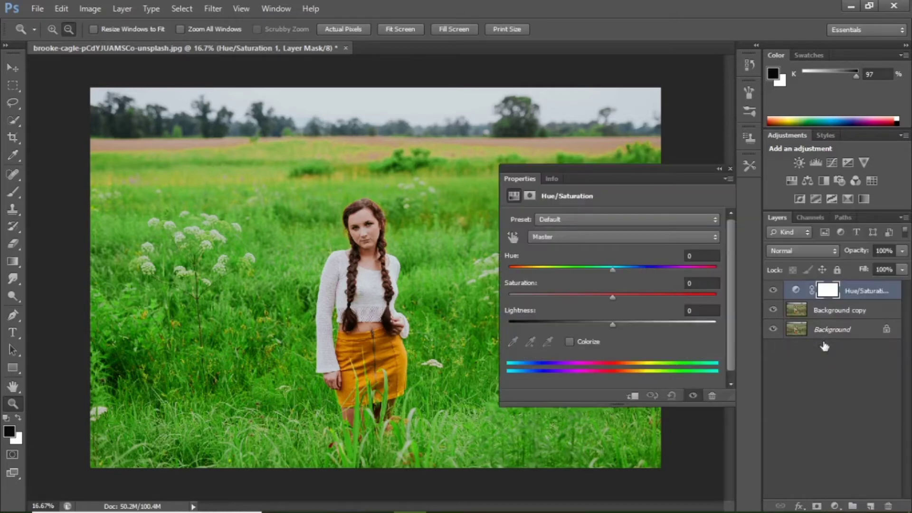
click(509, 237)
click(374, 199)
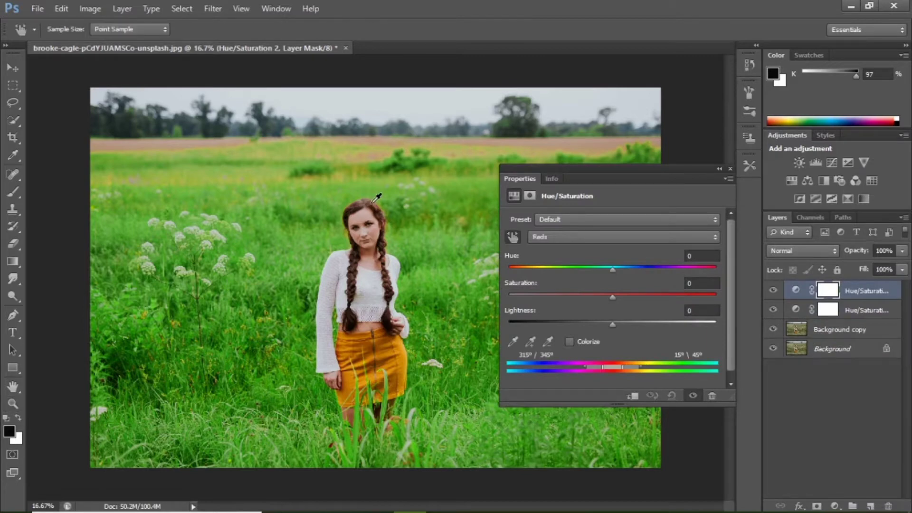
click(611, 297)
drag(611, 297, 653, 302)
drag(653, 302, 619, 306)
drag(618, 305, 634, 300)
key(z)
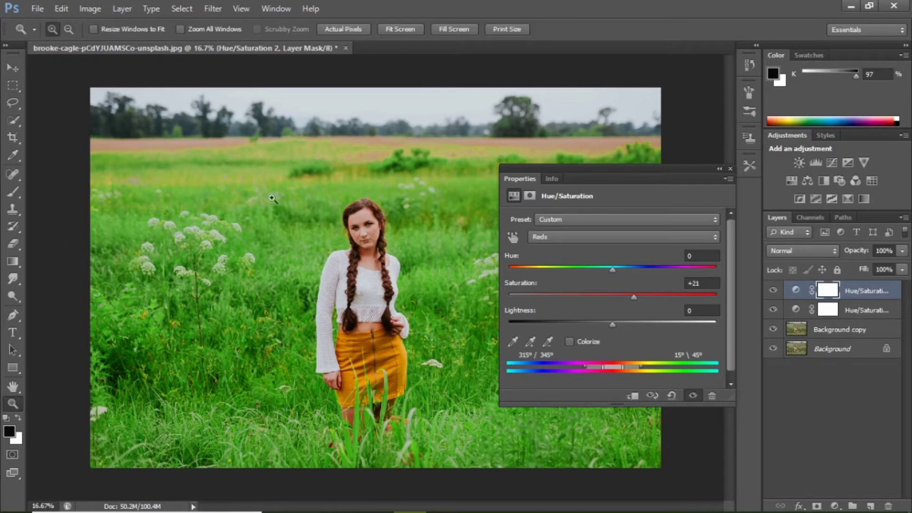
click(380, 230)
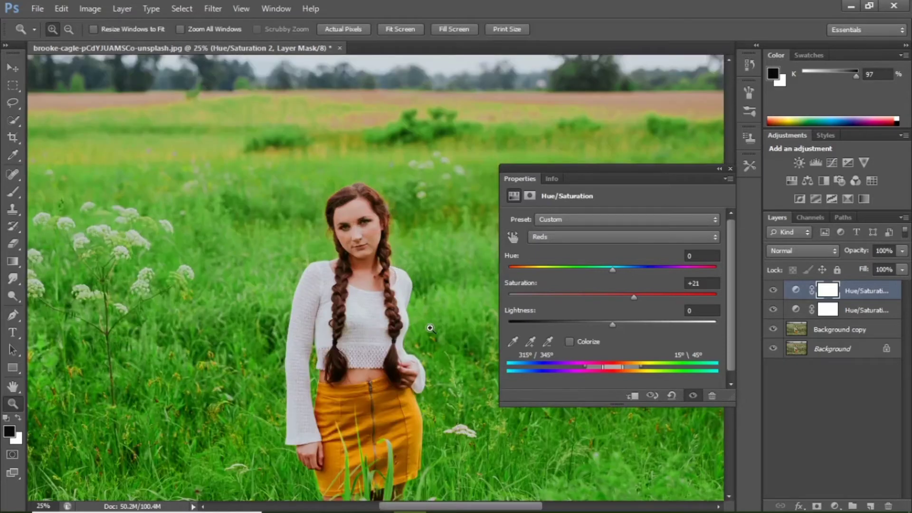
click(69, 29)
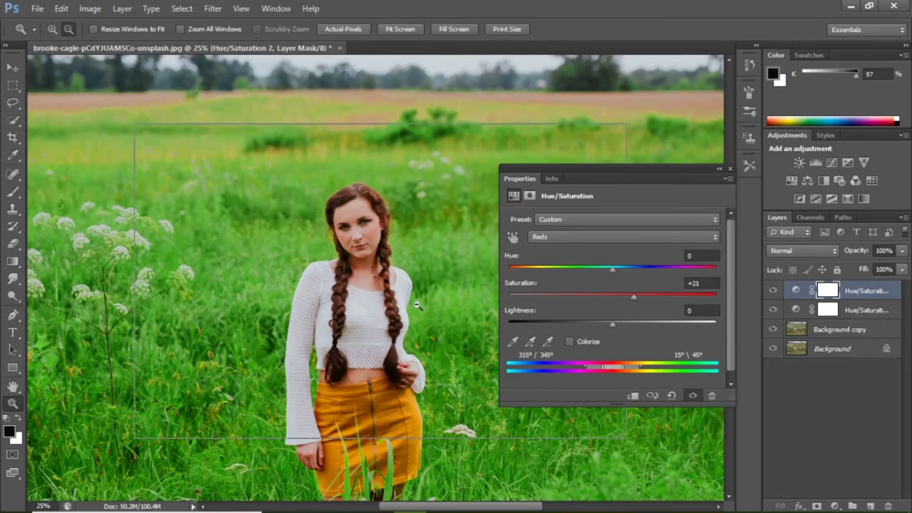
click(423, 307)
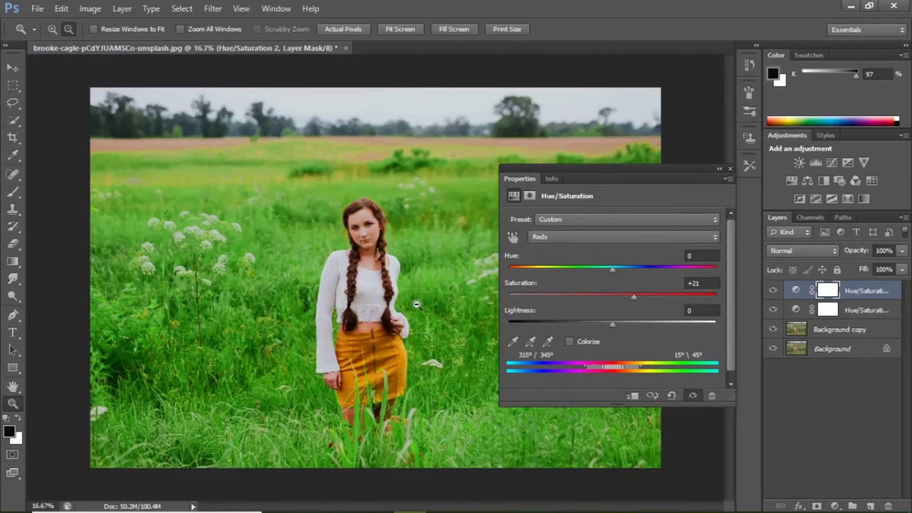
click(731, 168)
Compare the photo with and without the Reds adjustment, and hide both Hue/Saturation layers.
click(773, 291)
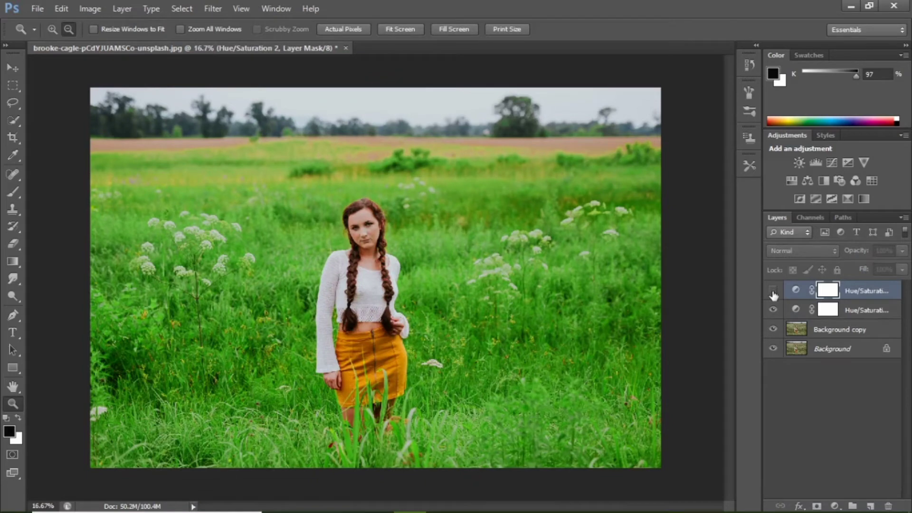
click(773, 291)
click(774, 290)
click(774, 290)
click(773, 292)
click(773, 310)
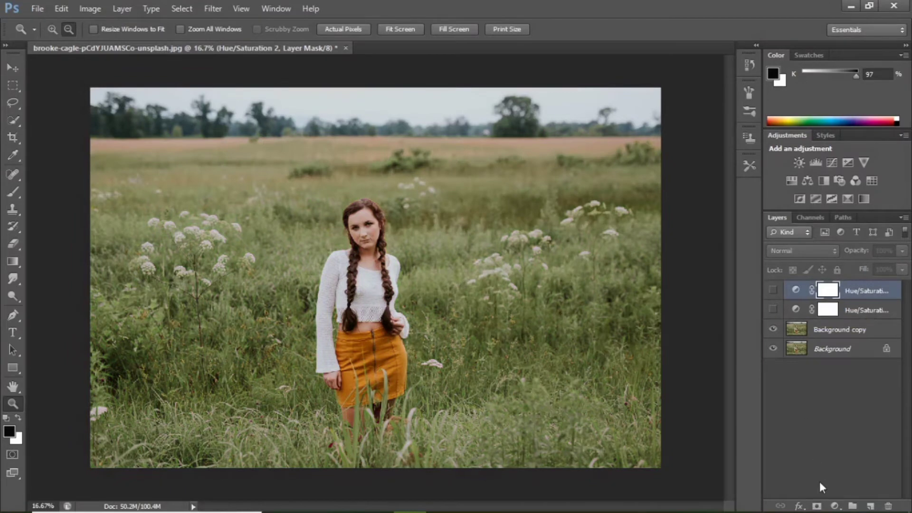
Add a third Hue/Saturation adjustment layer and exaggerate its Cyans with saturation +100 and hue +180 to expose the affected areas.
click(834, 506)
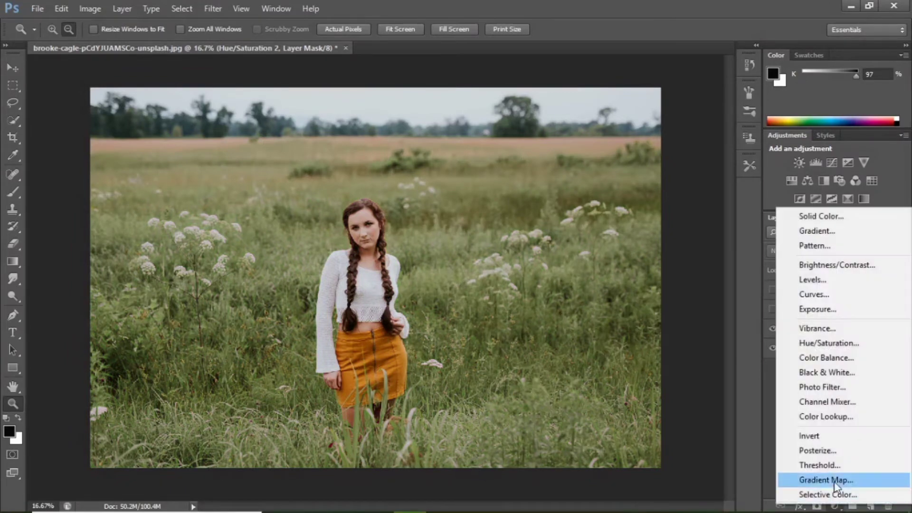
click(826, 343)
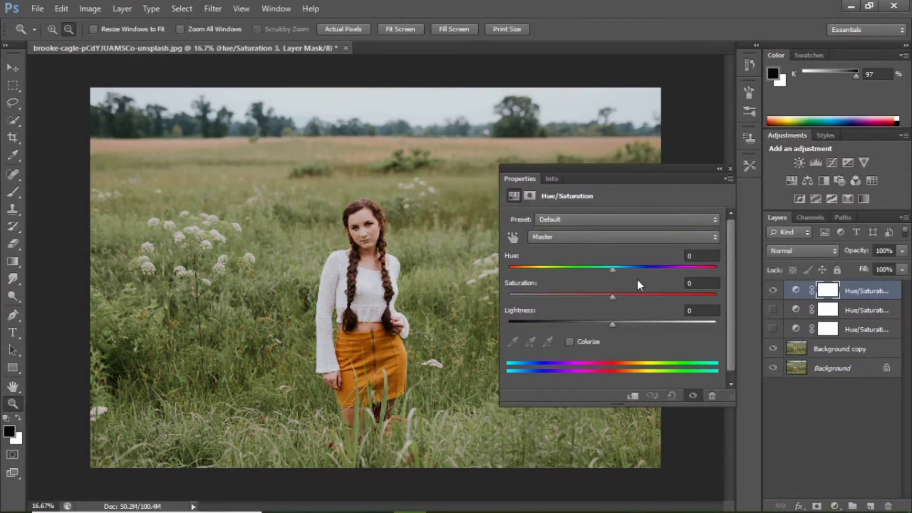
click(614, 269)
click(612, 238)
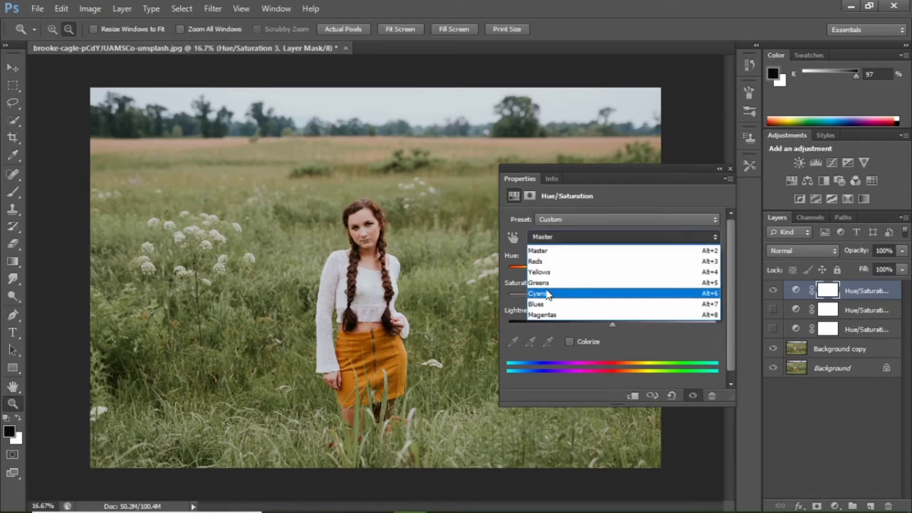
click(546, 294)
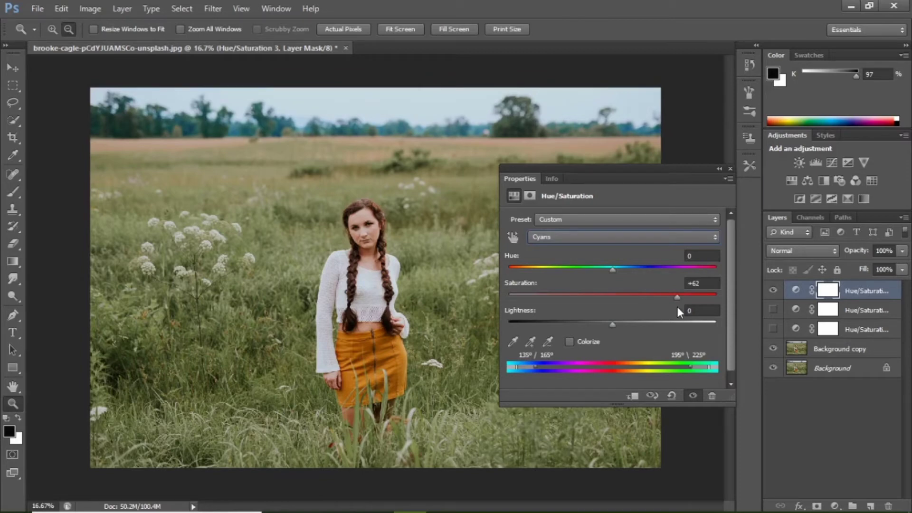
drag(677, 296, 716, 295)
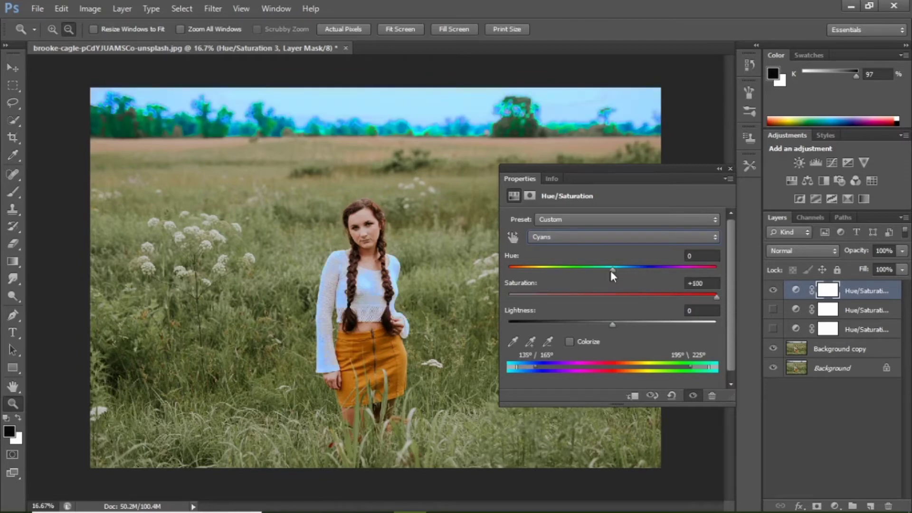
drag(612, 269, 714, 338)
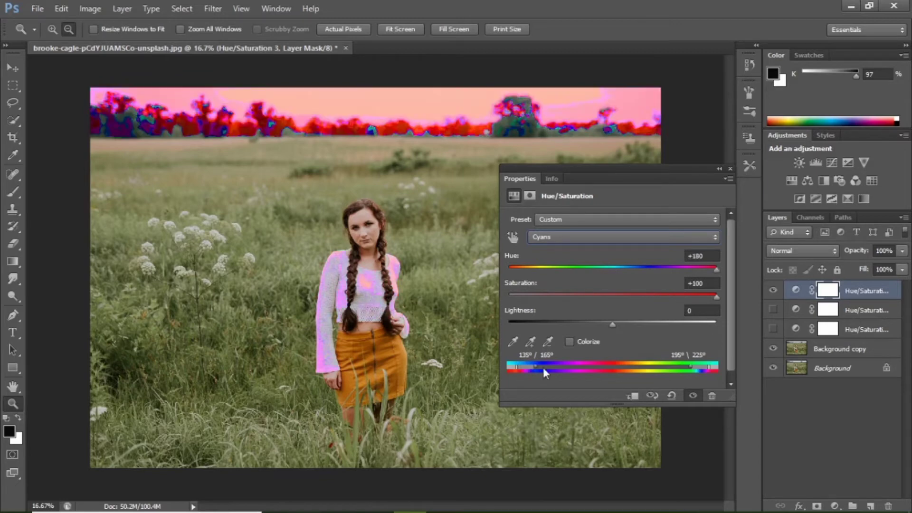
Shift the Cyans range to 124°/155°–185°\215°, return the hue to 0 and set the saturation to +45.
mouse_move(713, 368)
mouse_down()
mouse_move(690, 368)
mouse_move(720, 364)
mouse_move(646, 365)
mouse_move(706, 365)
mouse_up()
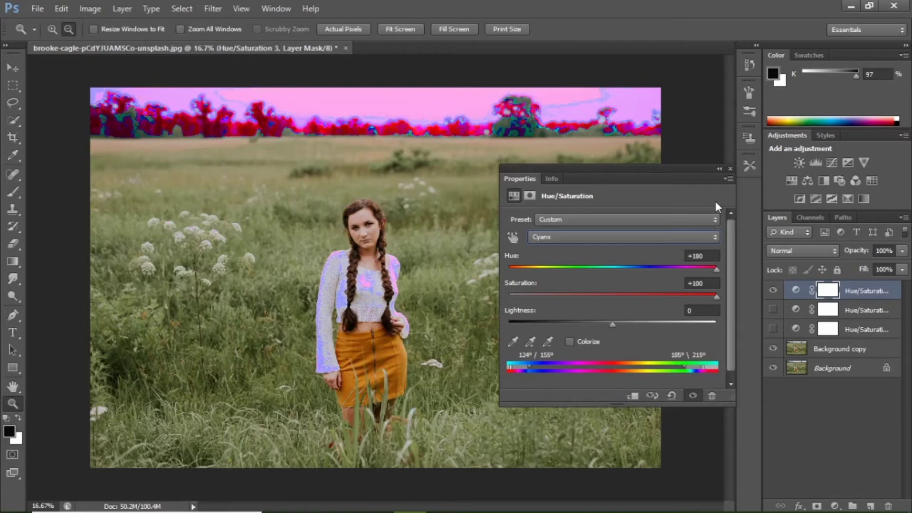
drag(719, 270, 612, 275)
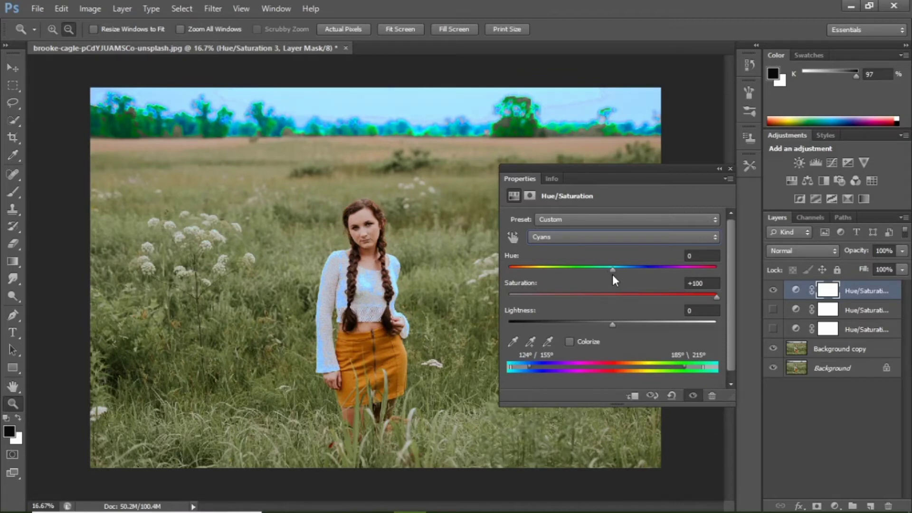
drag(716, 304, 687, 299)
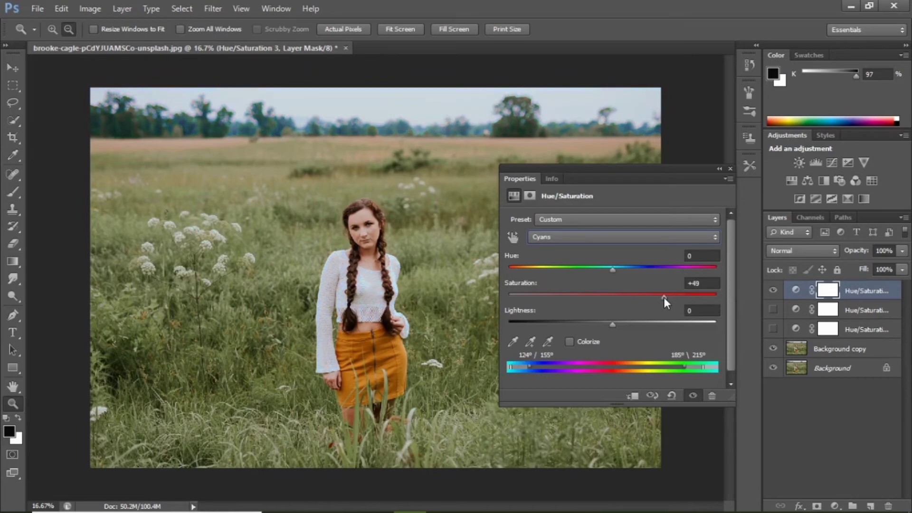
mouse_move(663, 298)
mouse_down()
mouse_move(622, 309)
mouse_move(659, 302)
mouse_up()
click(773, 329)
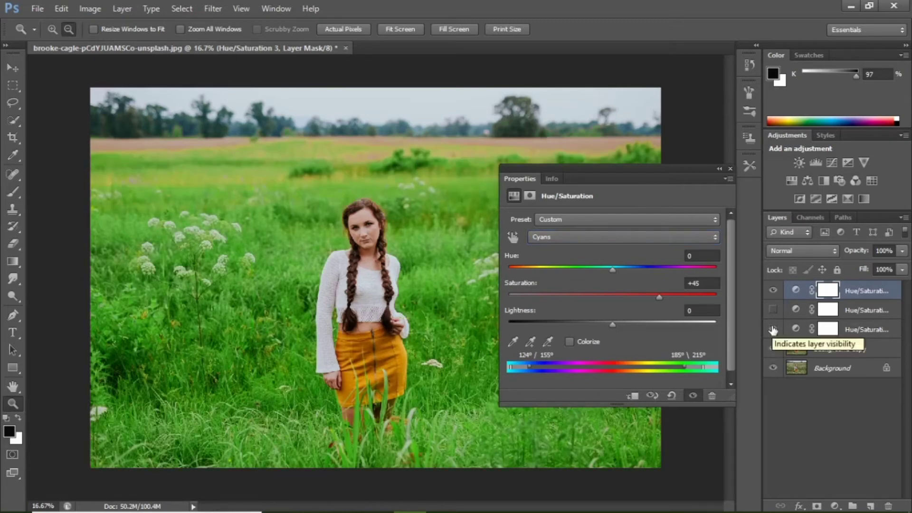
click(772, 328)
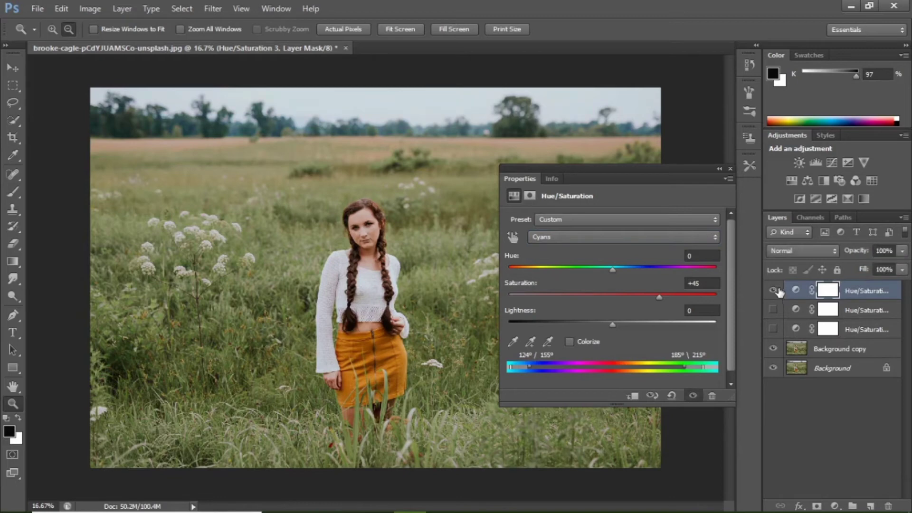
click(731, 166)
Add a fourth Hue/Saturation adjustment layer with Yellows saturation at -35, and show the two hidden Hue/Saturation layers.
click(835, 506)
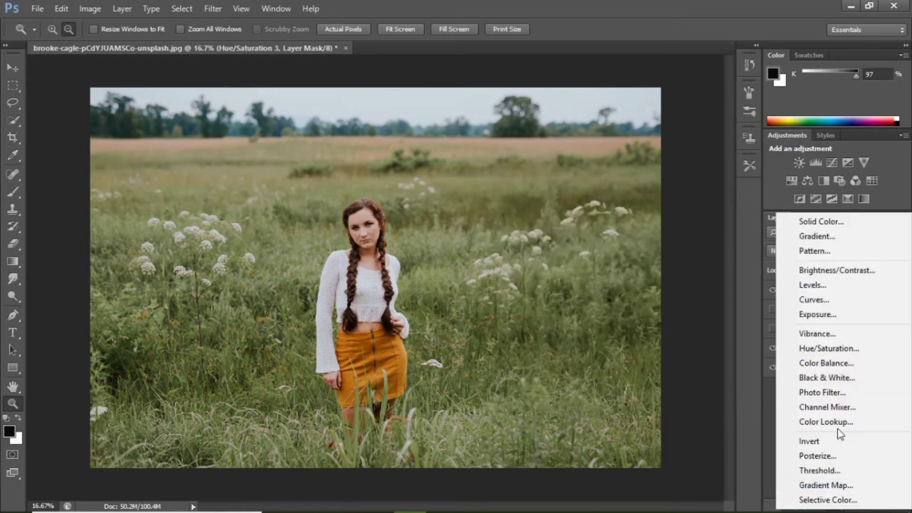
click(836, 348)
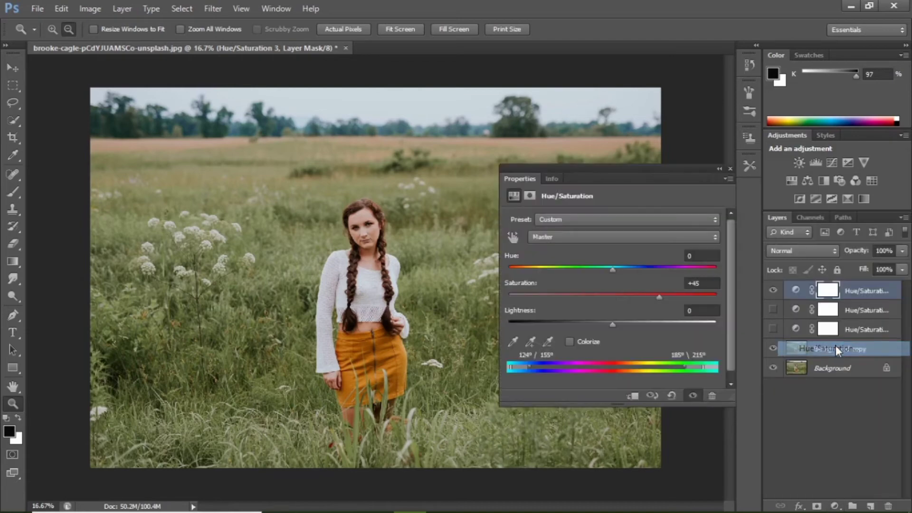
click(541, 237)
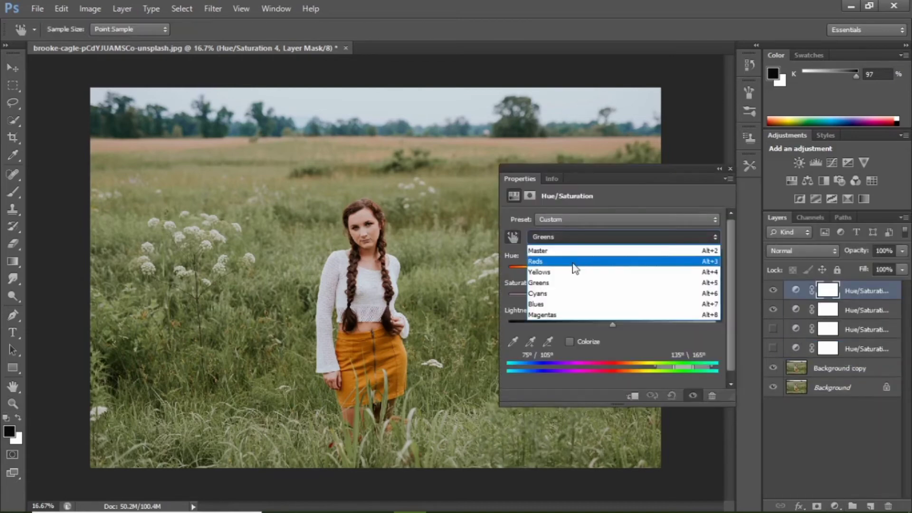
click(576, 271)
drag(613, 297, 653, 297)
drag(773, 349, 774, 330)
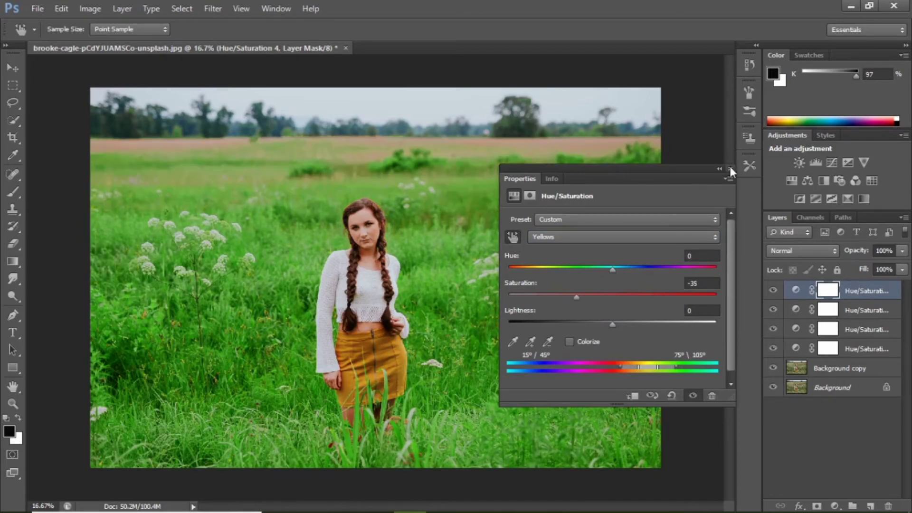
click(730, 168)
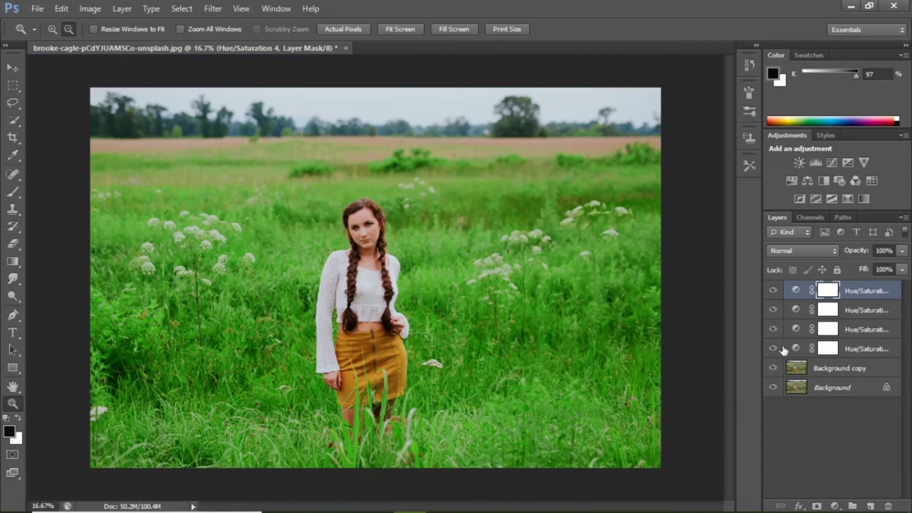
Compare the photo with and without all four Hue/Saturation layers together, and with and without the Yellows adjustment alone.
drag(774, 349, 773, 294)
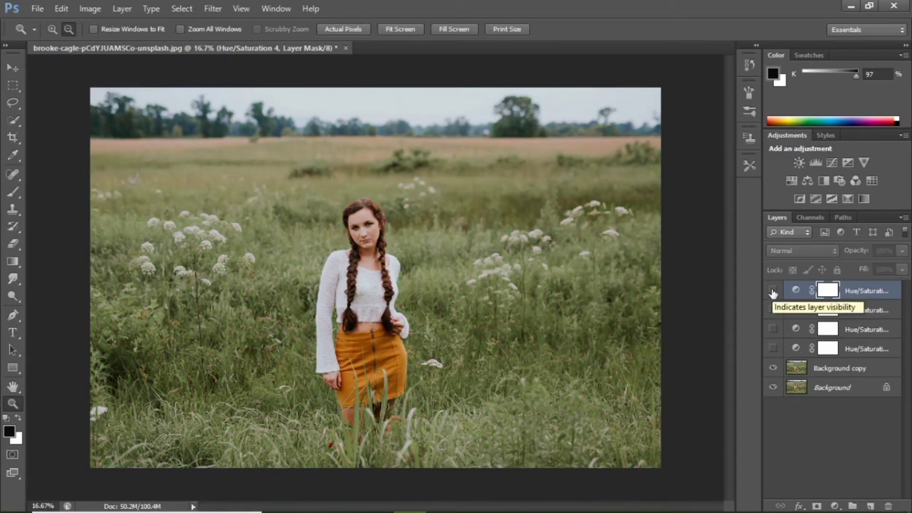
drag(774, 351, 775, 295)
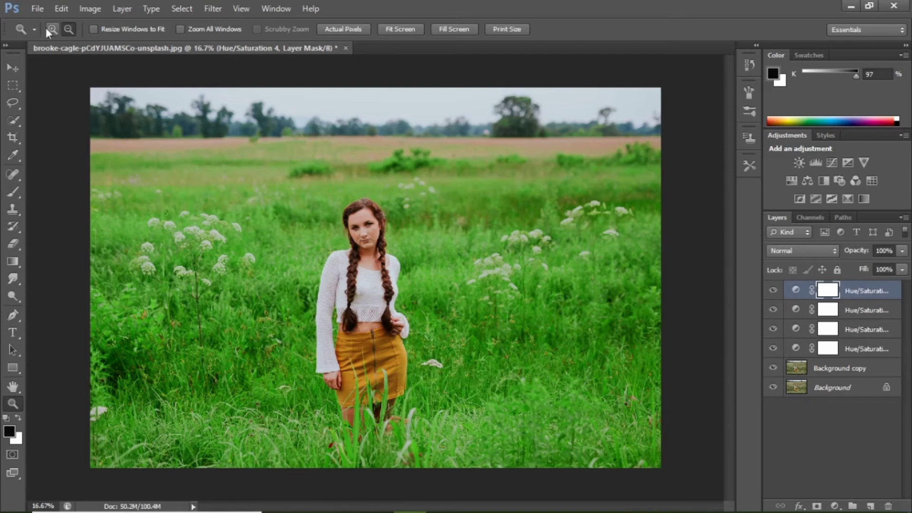
click(320, 206)
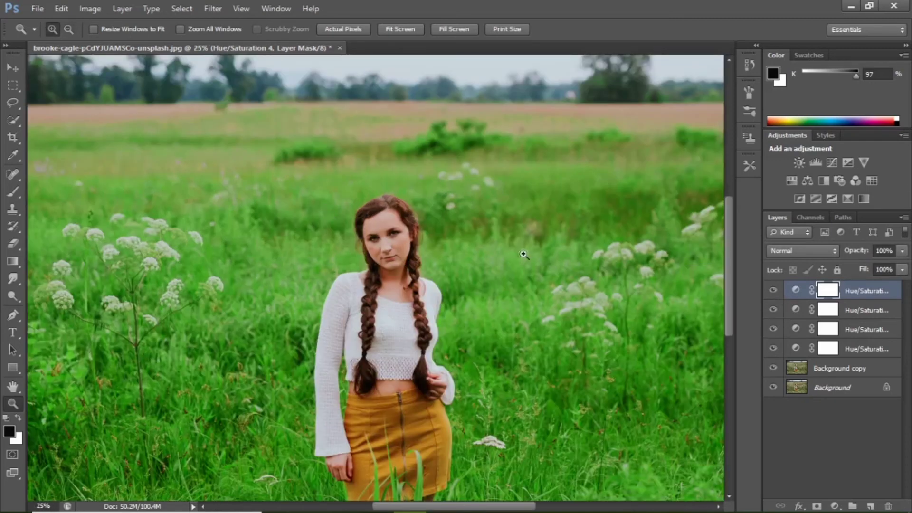
drag(730, 277, 731, 291)
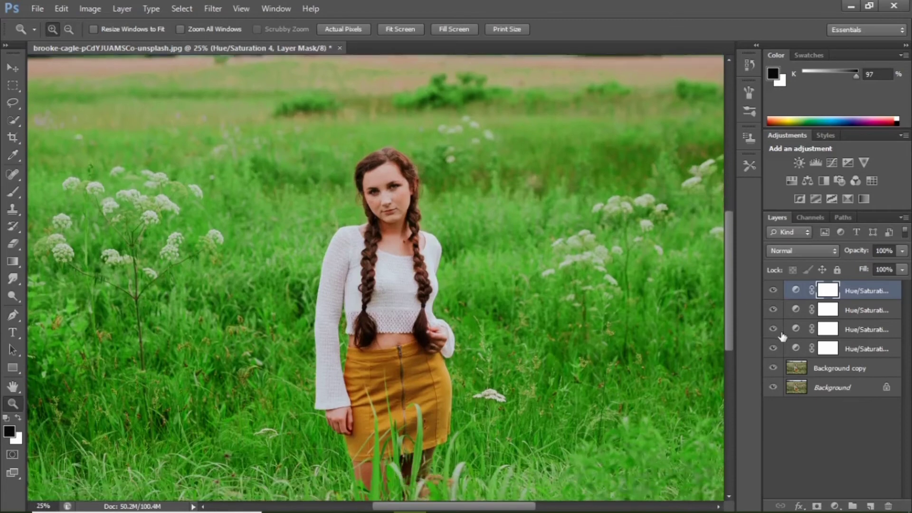
click(774, 291)
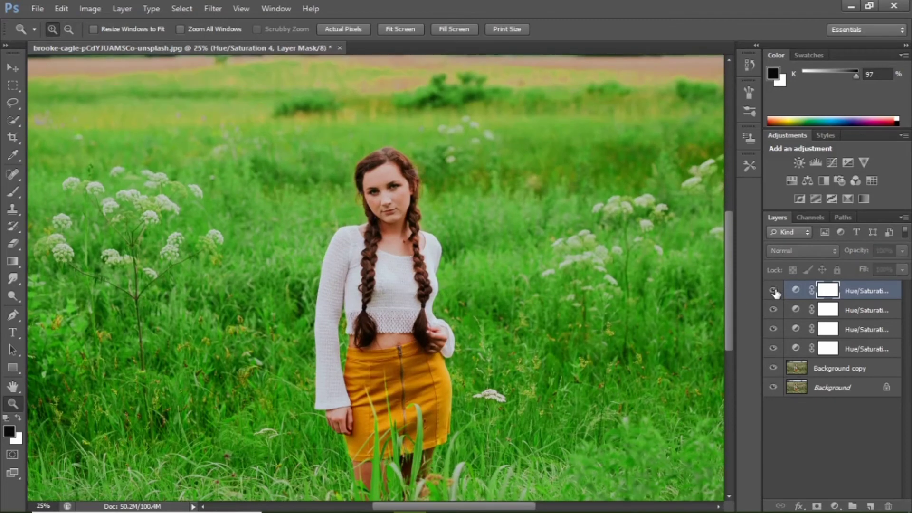
click(774, 291)
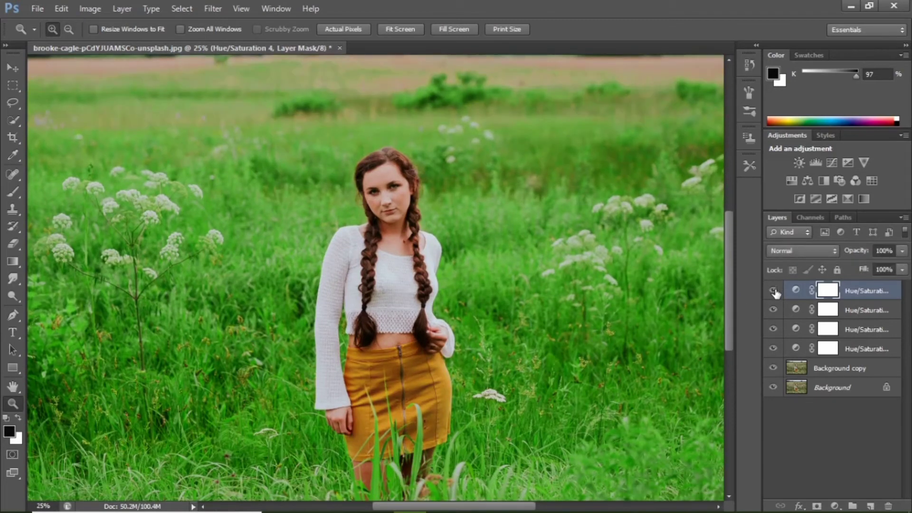
Compare the photo with and without each of the three Hue/Saturation layers beneath the Yellows adjustment, one at a time.
click(774, 310)
click(774, 310)
click(775, 331)
click(774, 330)
click(774, 330)
click(774, 330)
click(775, 330)
click(774, 330)
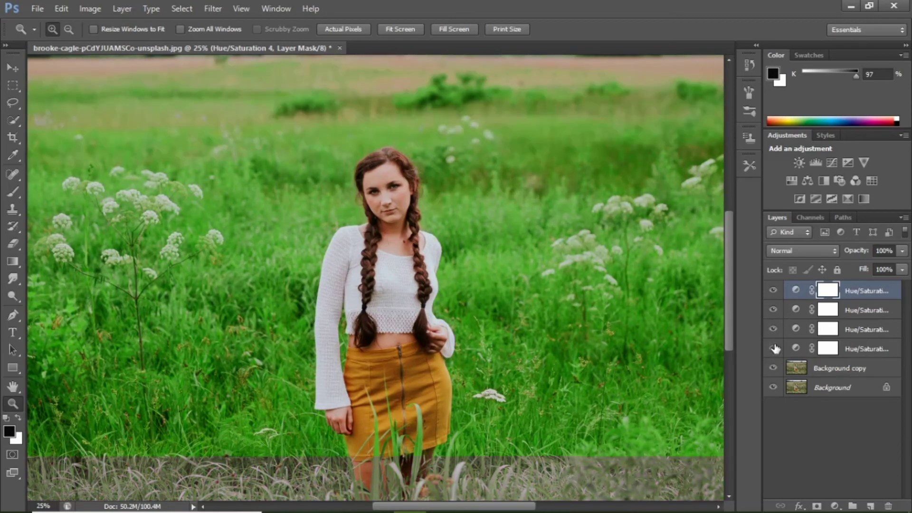
click(774, 349)
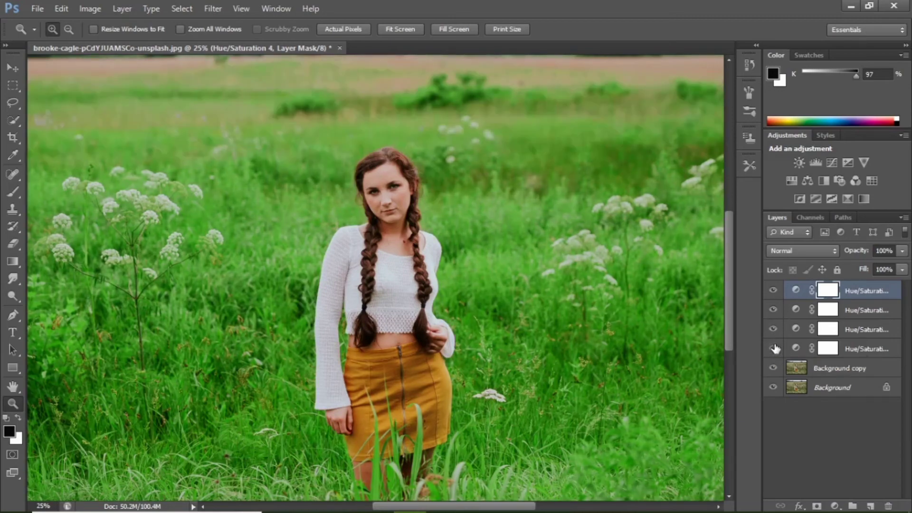
Check the sky and tree line with and without the Cyans adjustment, and return to viewing the whole photo.
drag(732, 296, 737, 255)
click(773, 311)
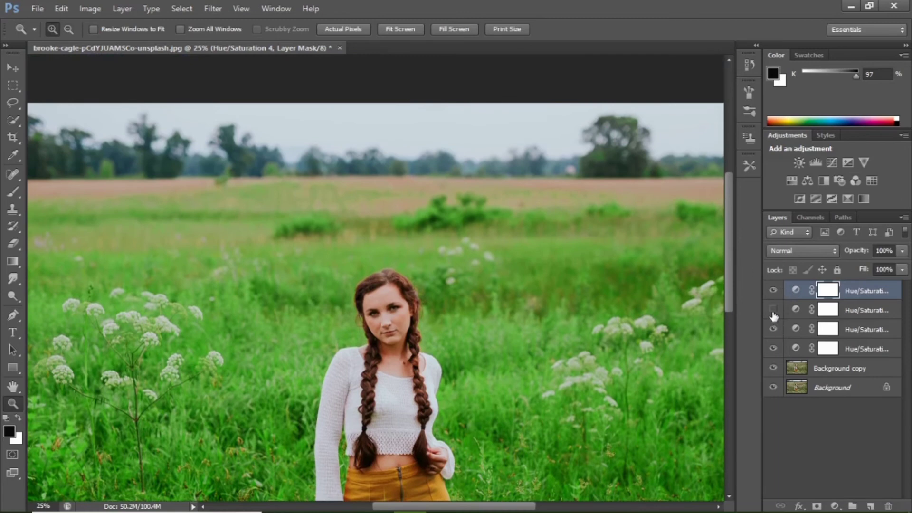
click(773, 311)
drag(730, 284, 733, 340)
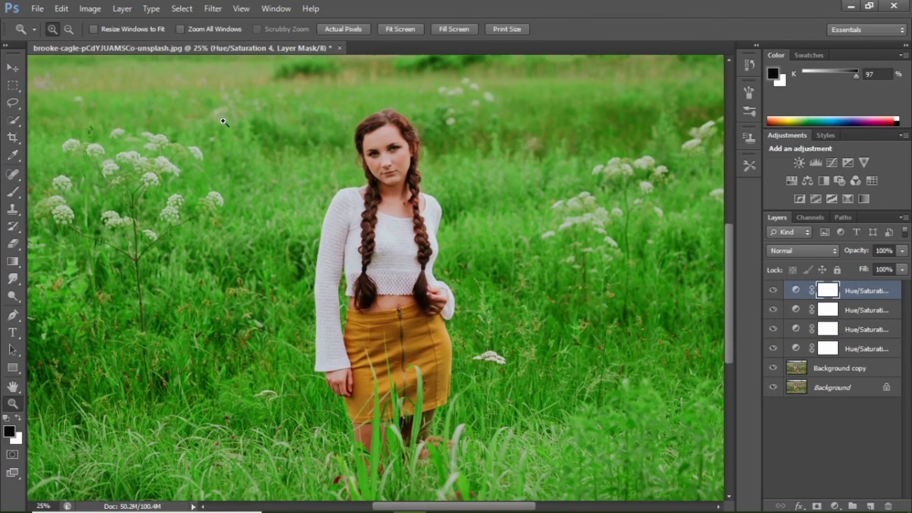
click(72, 27)
click(375, 240)
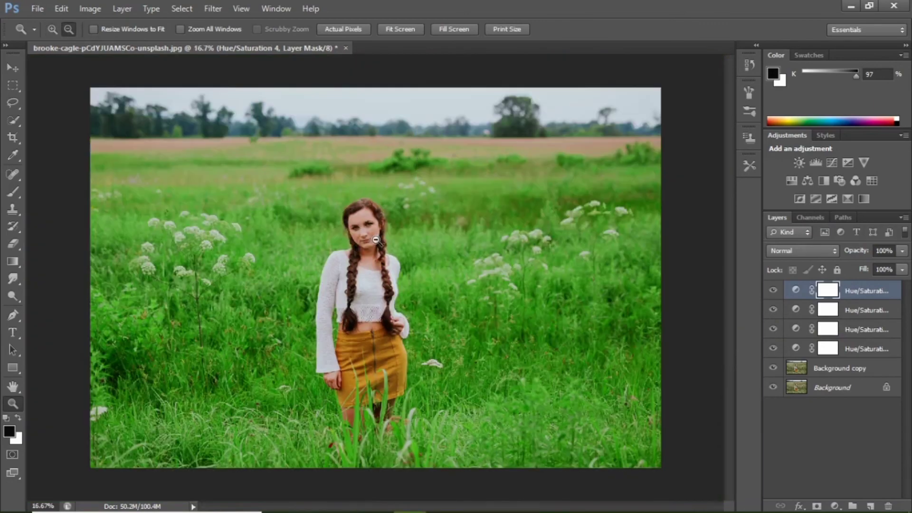
Merge all visible layers into the Background layer.
click(824, 409)
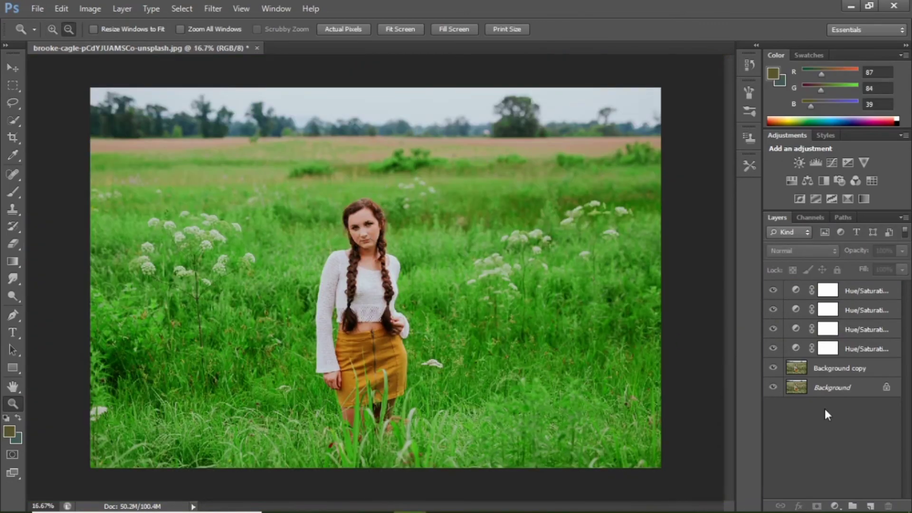
right_click(815, 386)
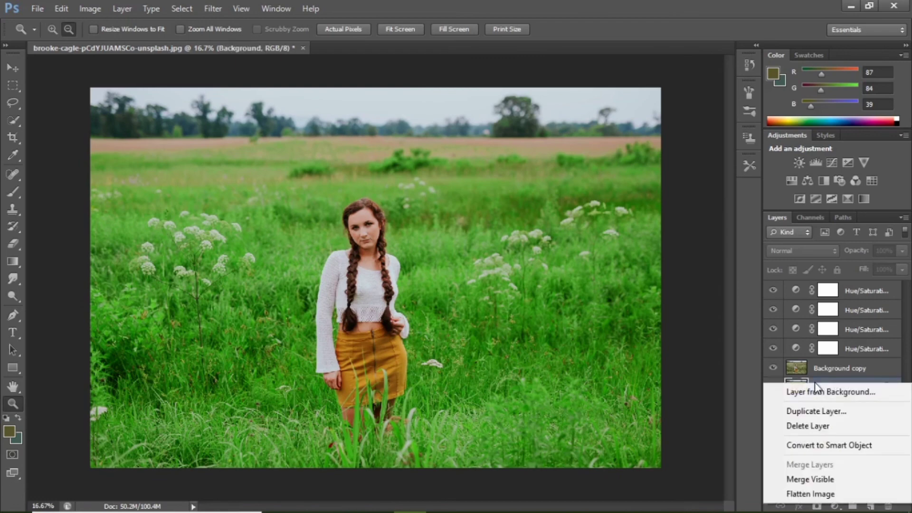
click(817, 479)
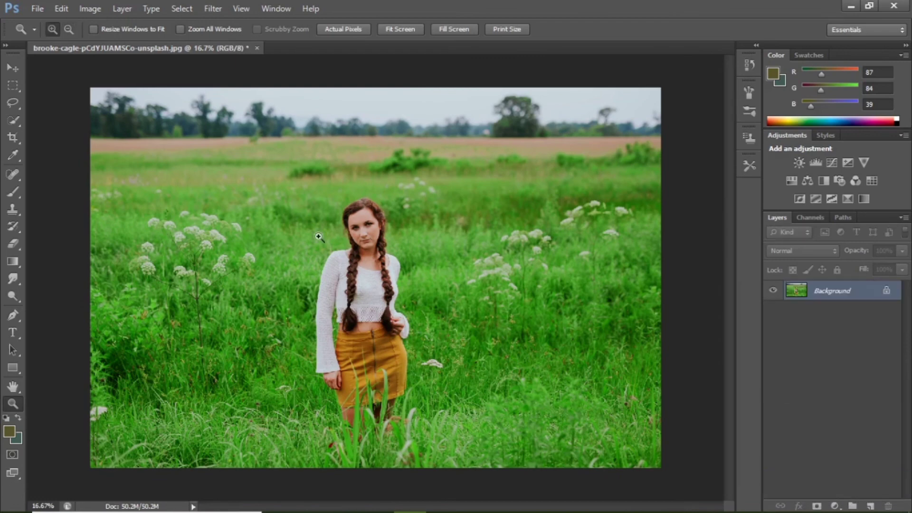
Examine the colours of the woman and the field behind her up close in the merged photo.
click(318, 235)
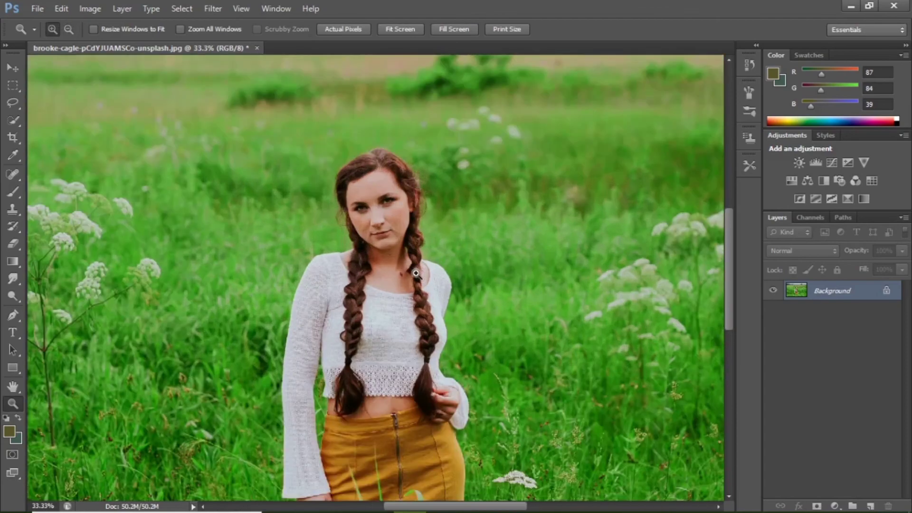
click(415, 273)
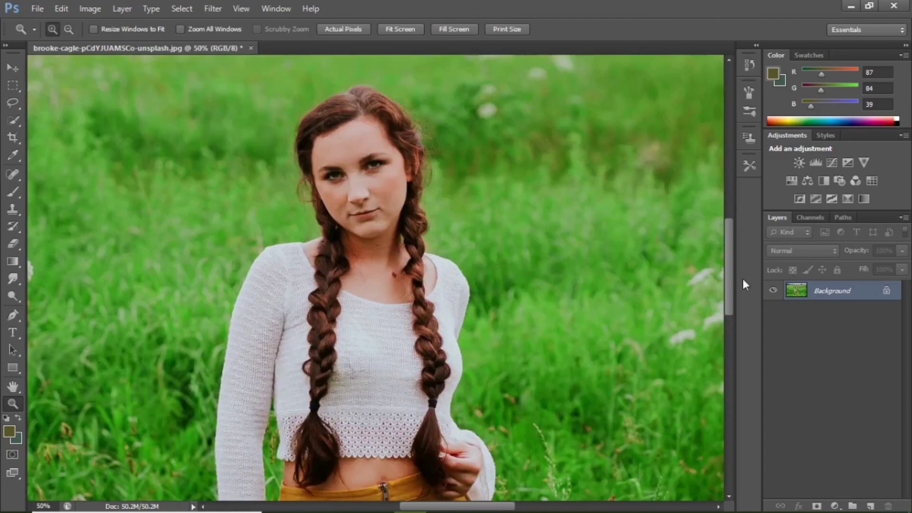
drag(733, 279, 728, 241)
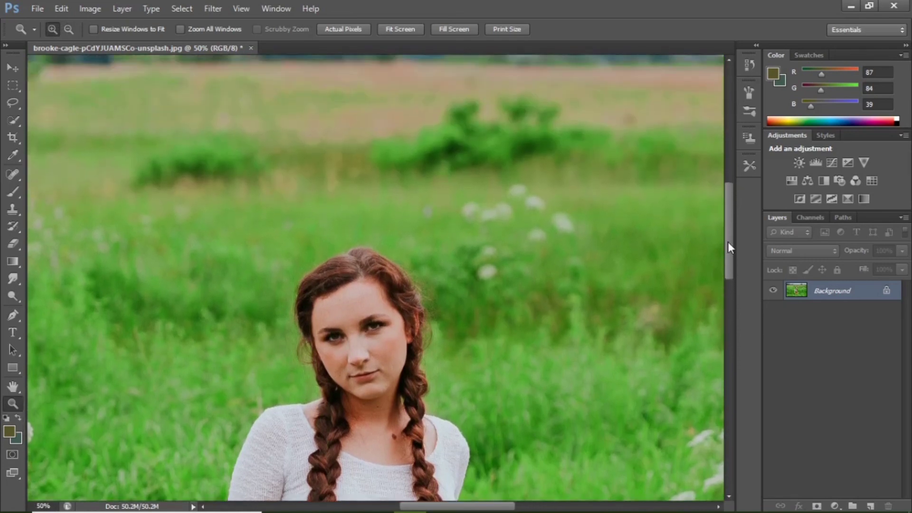
click(233, 190)
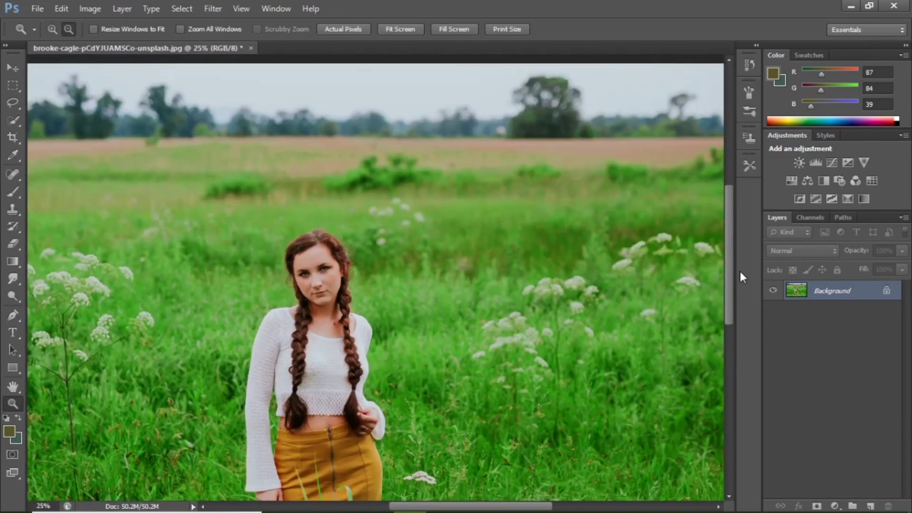